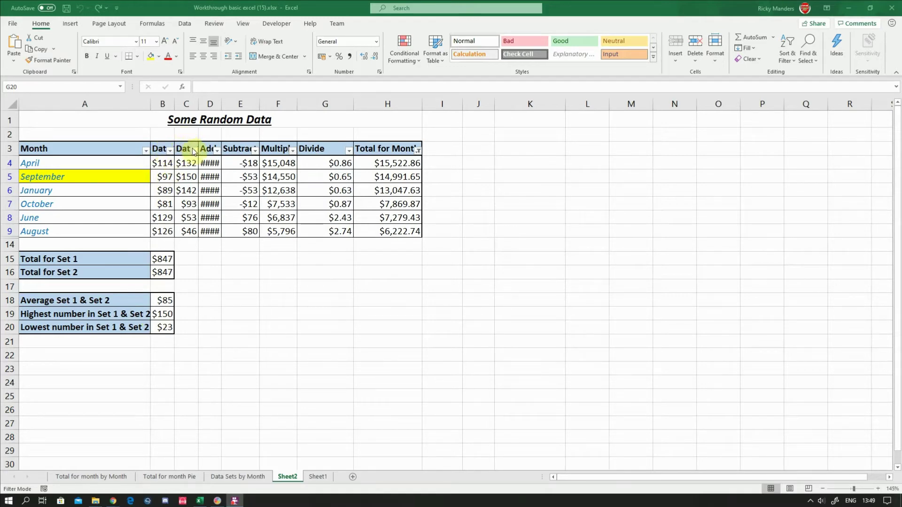
Turn off the AutoFilter on the Some Random Data table so all ten months show.
{"action": "left_click", "coordinate": [796, 56]}
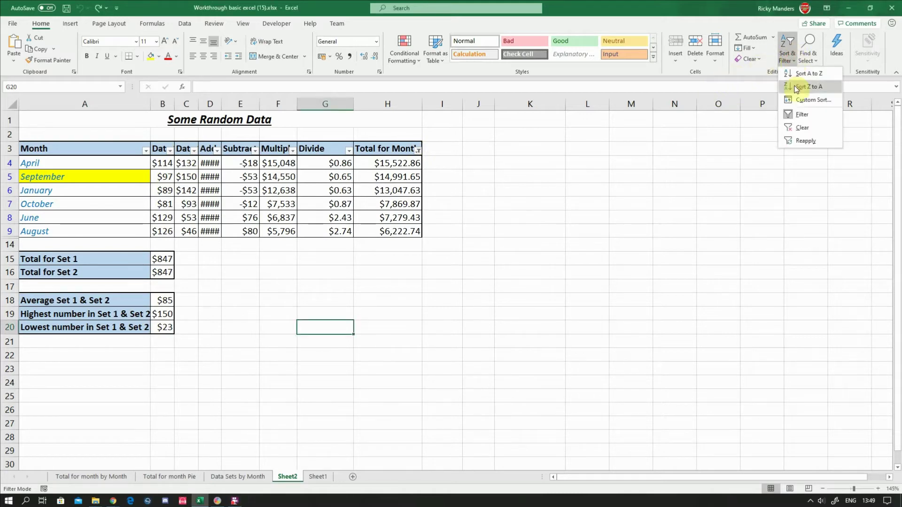
{"action": "left_click", "coordinate": [795, 116]}
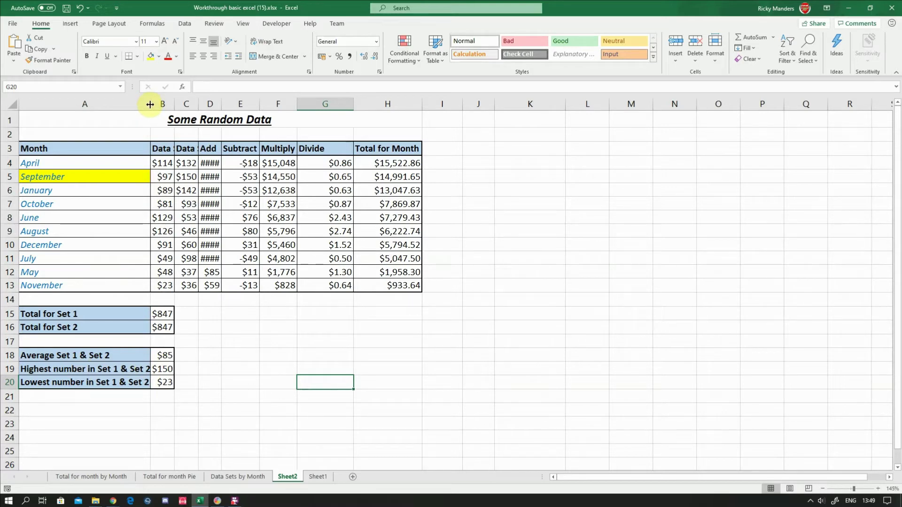
AutoFit columns A to H so headers like Data Set A and Data Set B show fully.
{"action": "mouse_move", "coordinate": [150, 105]}
{"action": "left_mouse_down"}
{"action": "mouse_move", "coordinate": [265, 103]}
{"action": "mouse_move", "coordinate": [159, 114]}
{"action": "left_mouse_up"}
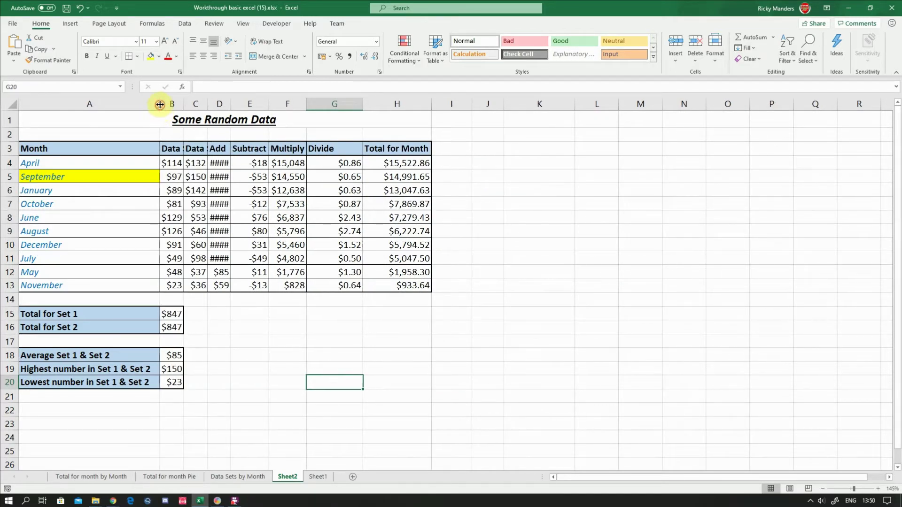
{"action": "left_click_drag", "start_coordinate": [160, 104], "coordinate": [158, 104]}
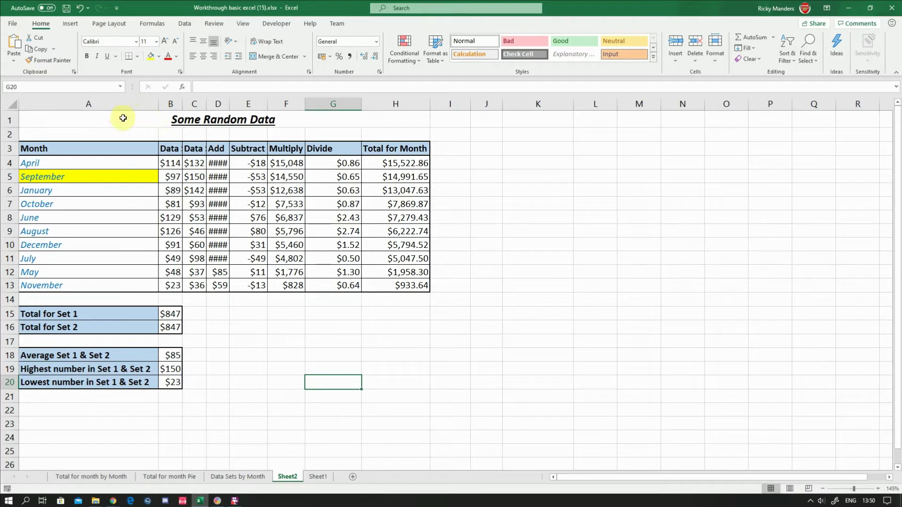
{"action": "left_click", "coordinate": [122, 104]}
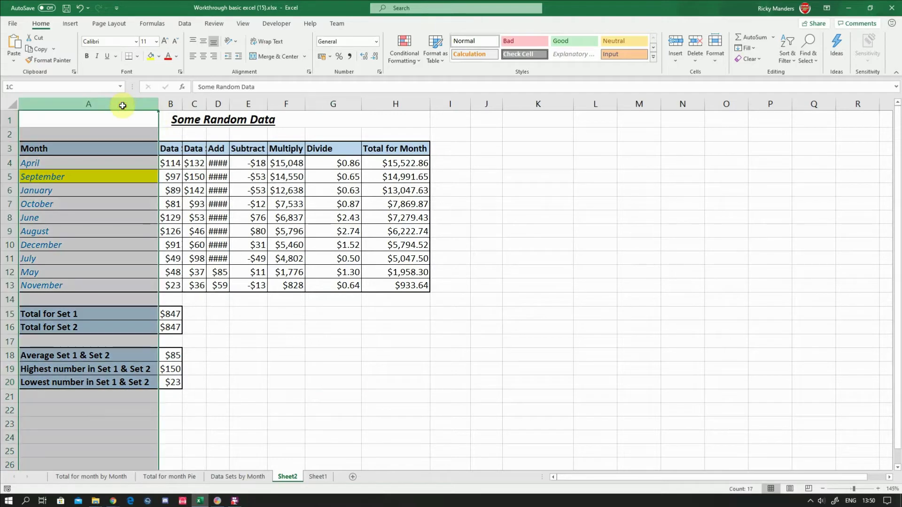
{"action": "left_click_drag", "start_coordinate": [131, 106], "coordinate": [402, 103]}
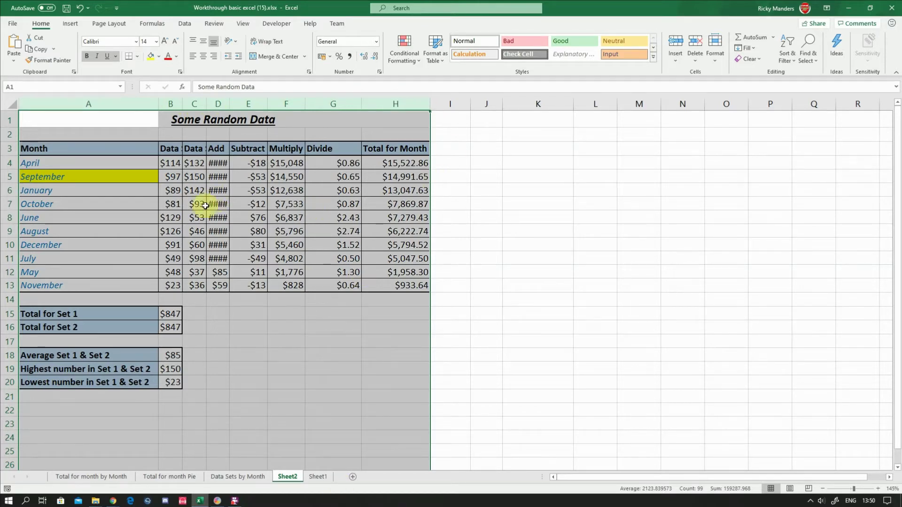
{"action": "double_click", "coordinate": [182, 104]}
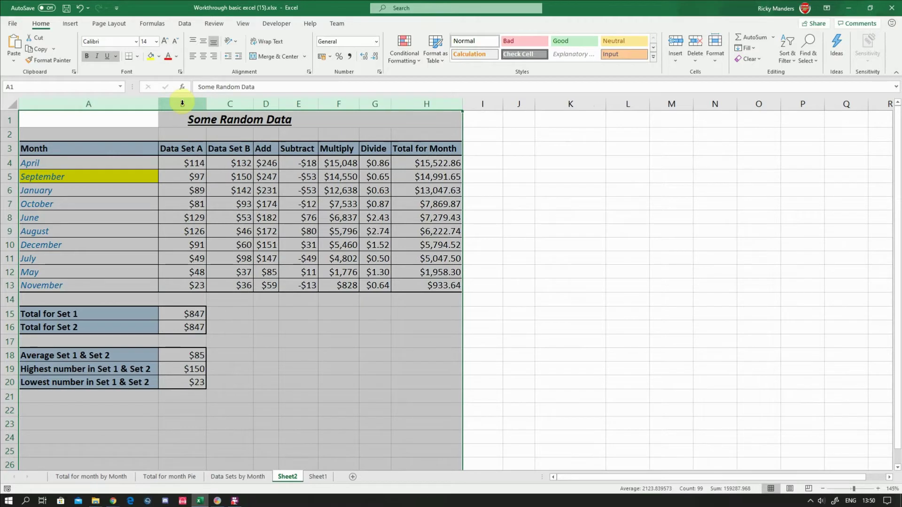
{"action": "left_click", "coordinate": [271, 325]}
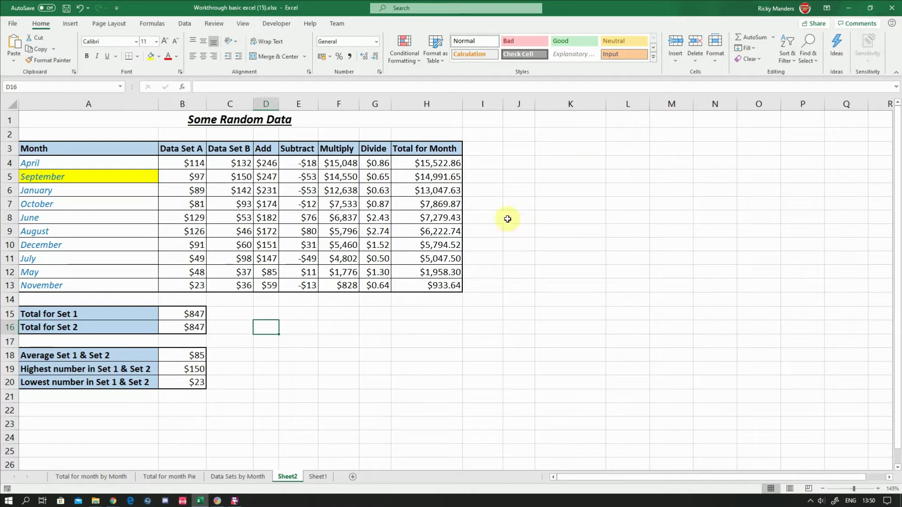
Apply Currency format to B4 so it reads £114.00, then undo the change.
{"action": "left_click", "coordinate": [186, 165]}
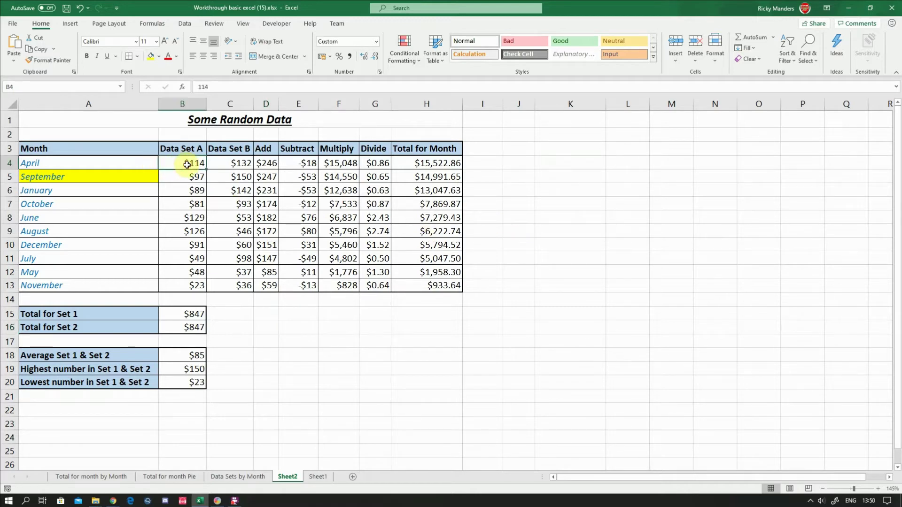
{"action": "left_click", "coordinate": [186, 190]}
{"action": "left_click", "coordinate": [186, 163]}
{"action": "left_click", "coordinate": [193, 173]}
{"action": "left_click", "coordinate": [190, 167]}
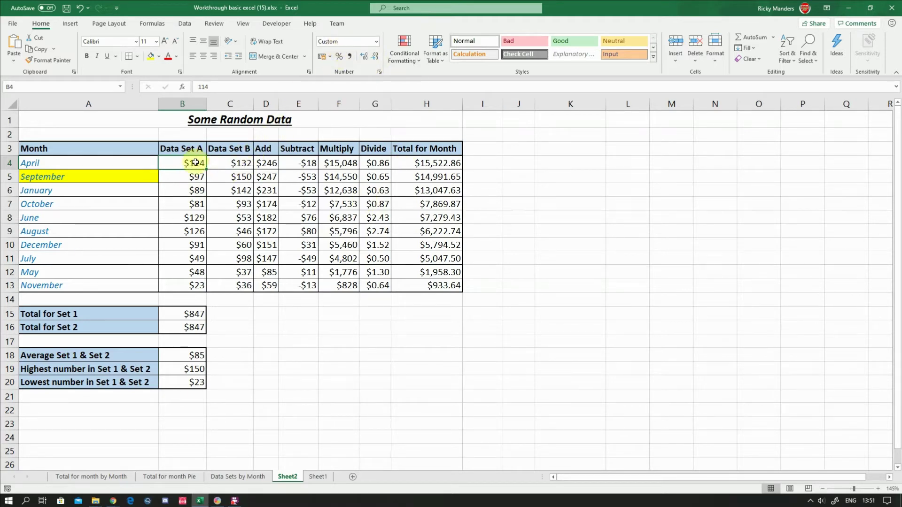
{"action": "mouse_move", "coordinate": [196, 163]}
{"action": "left_mouse_down"}
{"action": "mouse_move", "coordinate": [378, 230]}
{"action": "mouse_move", "coordinate": [403, 252]}
{"action": "mouse_move", "coordinate": [235, 162]}
{"action": "mouse_move", "coordinate": [198, 165]}
{"action": "left_mouse_up"}
{"action": "left_click", "coordinate": [376, 41]}
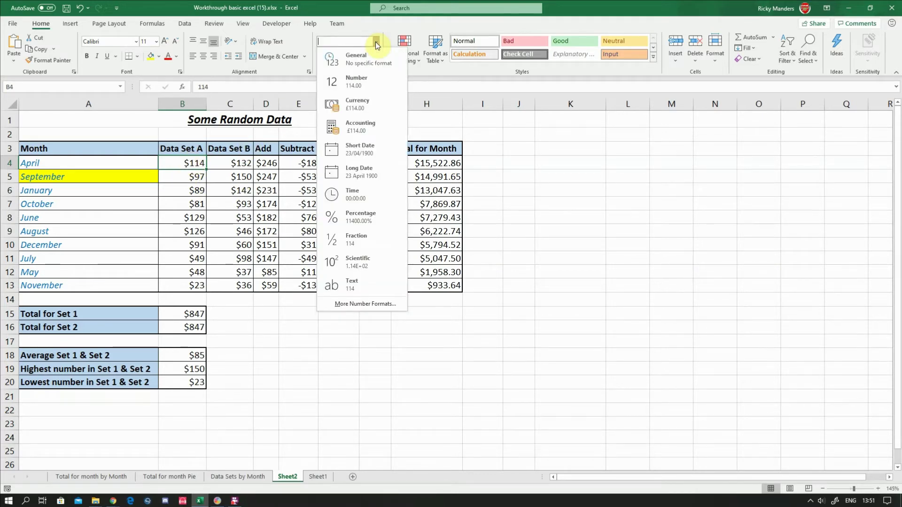
{"action": "left_click", "coordinate": [376, 41]}
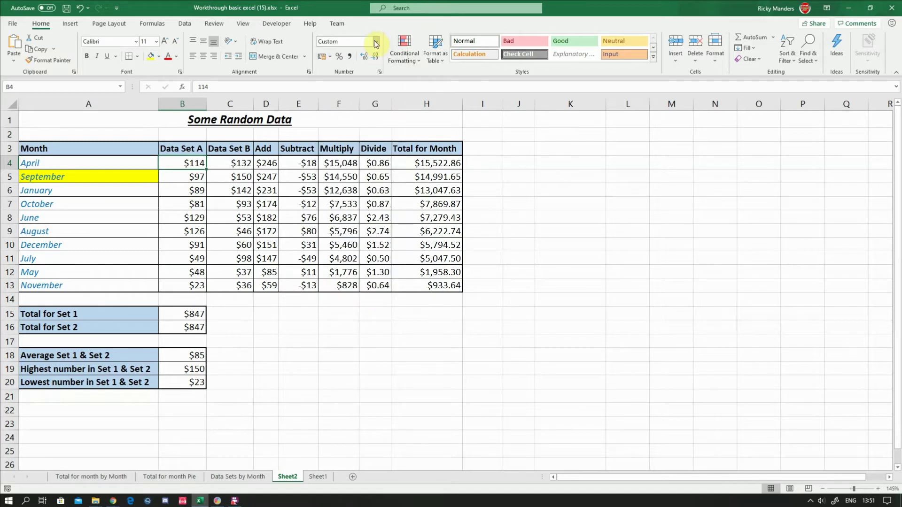
{"action": "left_click", "coordinate": [374, 41]}
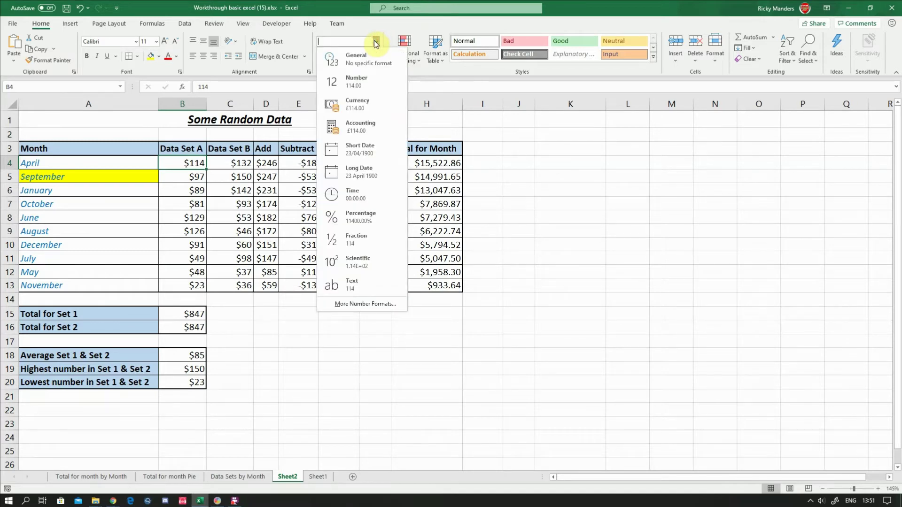
{"action": "left_click", "coordinate": [360, 108]}
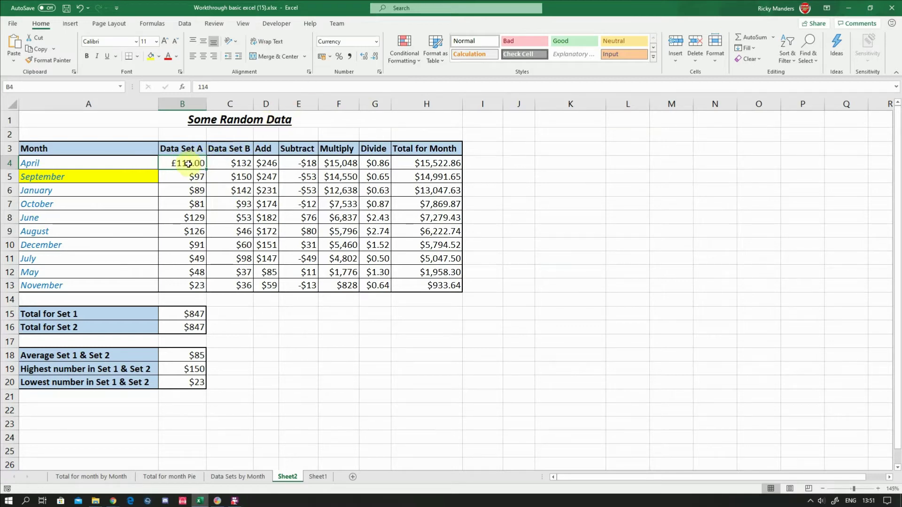
{"action": "left_click", "coordinate": [80, 8]}
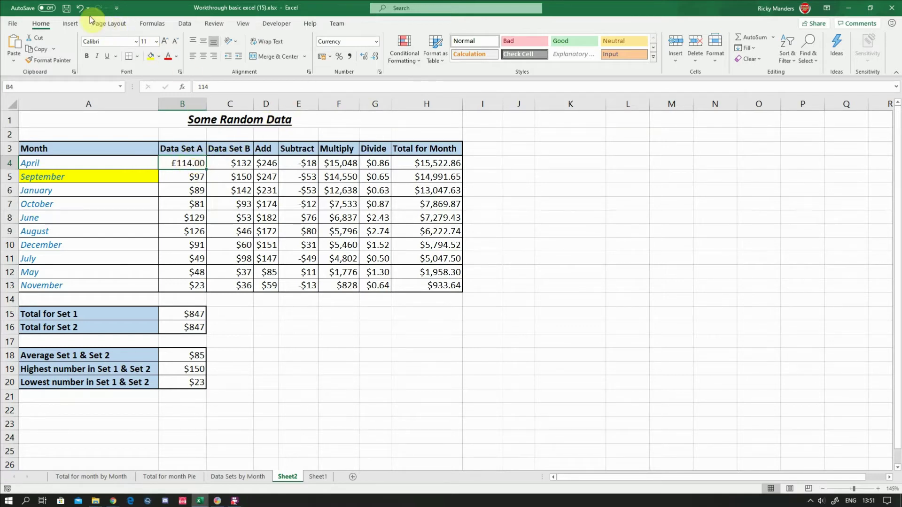
Undo back to dollars, then give B4 £ Currency format with 0 decimal places, showing £114.
{"action": "left_click", "coordinate": [80, 8]}
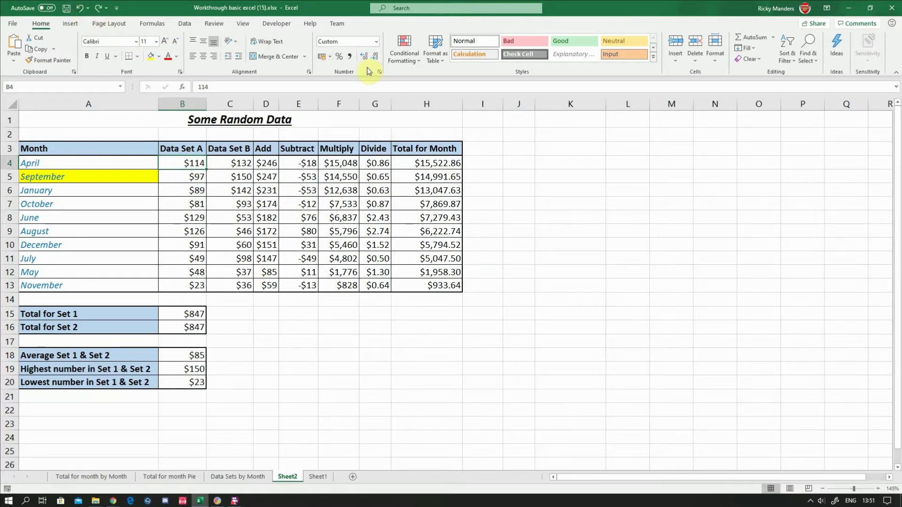
{"action": "left_click", "coordinate": [376, 44]}
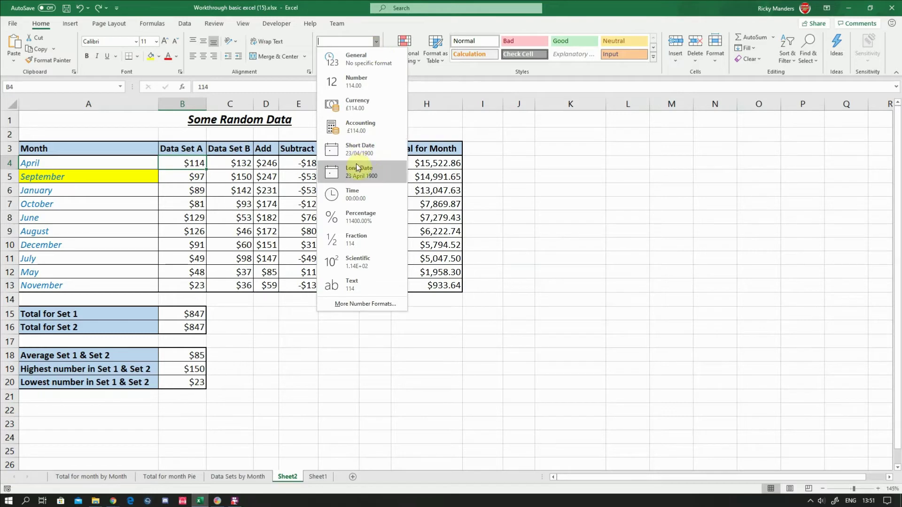
{"action": "left_click", "coordinate": [360, 304]}
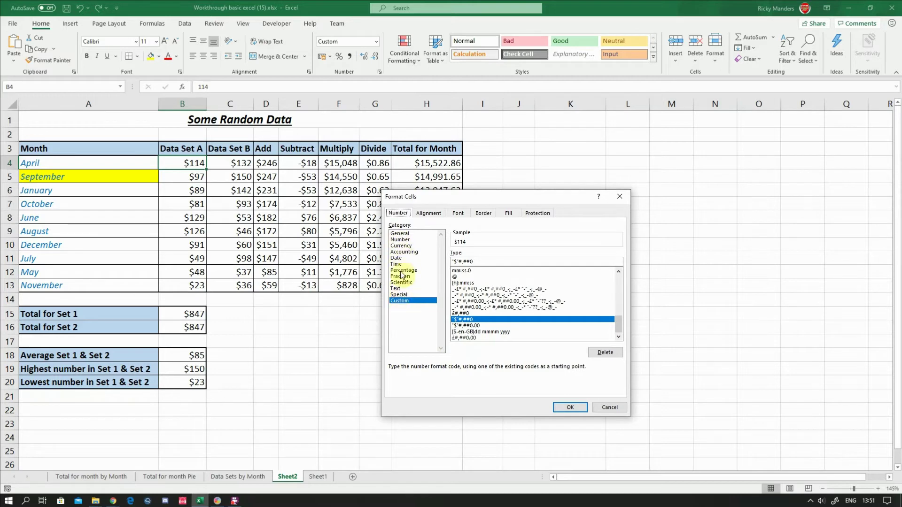
{"action": "left_click", "coordinate": [401, 246]}
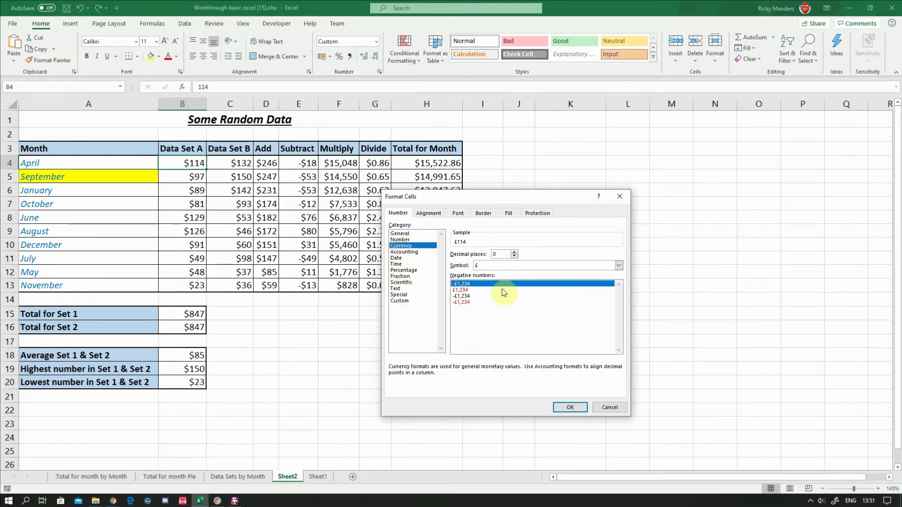
{"action": "left_click", "coordinate": [514, 265]}
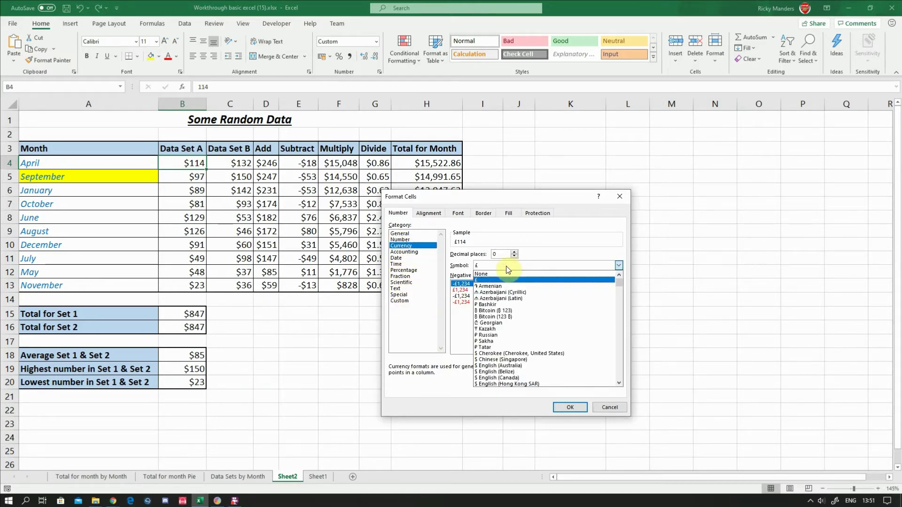
{"action": "left_click", "coordinate": [506, 268]}
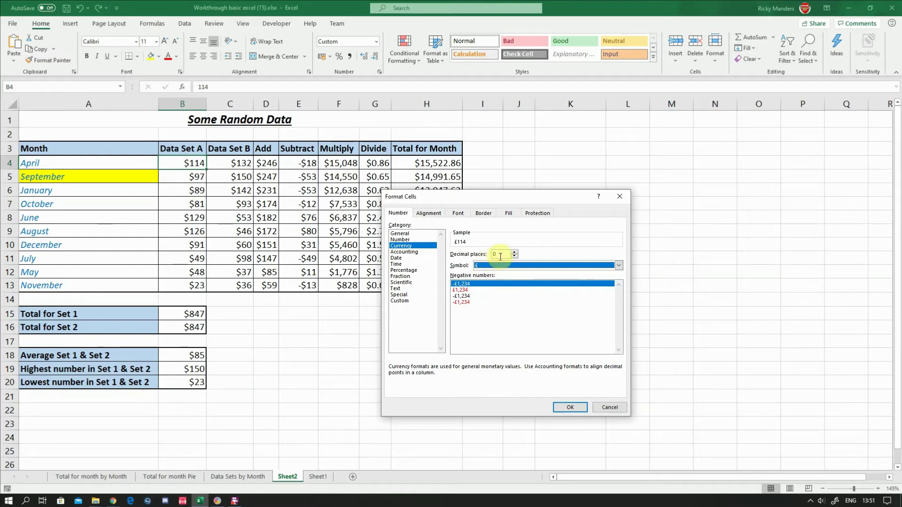
{"action": "left_click", "coordinate": [488, 265]}
{"action": "left_click", "coordinate": [488, 265]}
{"action": "left_click", "coordinate": [570, 407]}
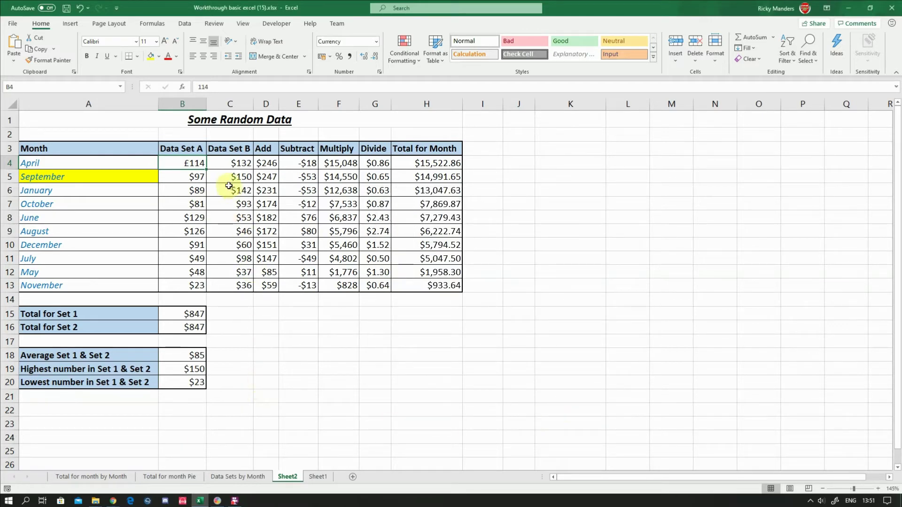
Format B4:H13 as £ Currency with two decimals, from £114.00 to £933.64.
{"action": "left_click_drag", "start_coordinate": [196, 164], "coordinate": [431, 282]}
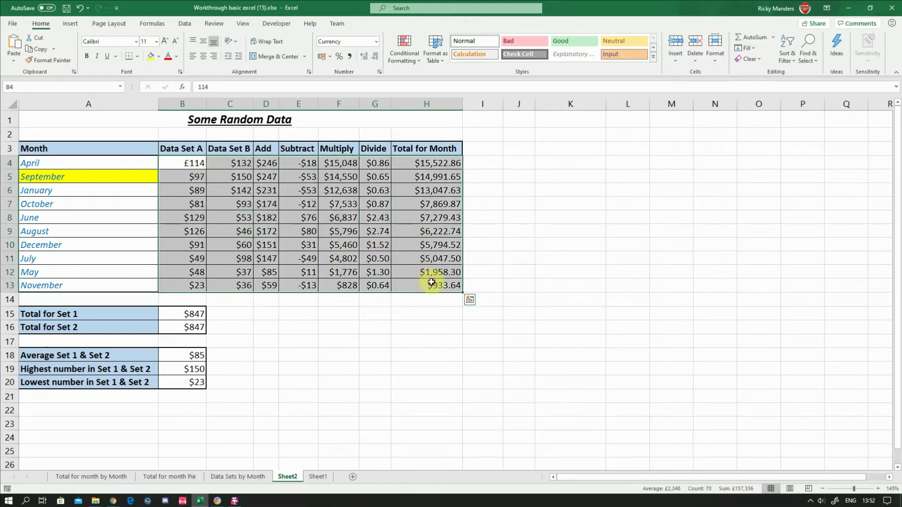
{"action": "left_click", "coordinate": [376, 41]}
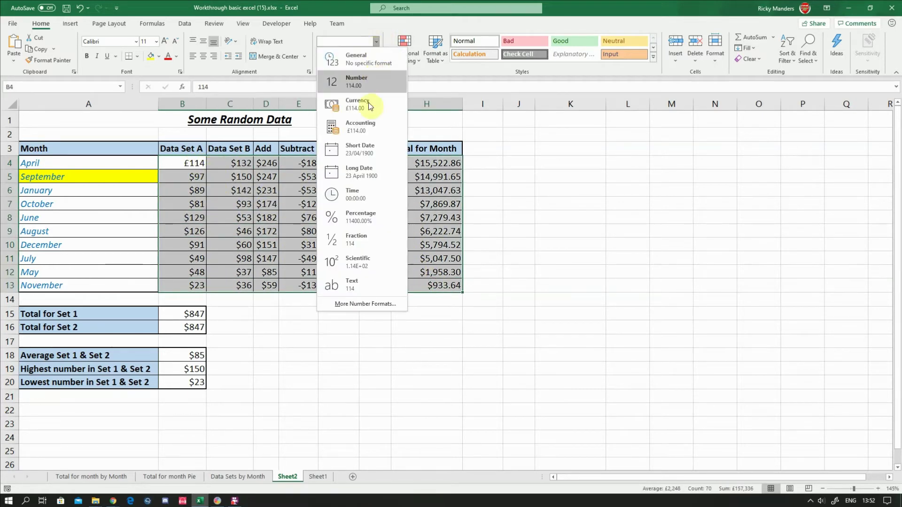
{"action": "left_click", "coordinate": [370, 304]}
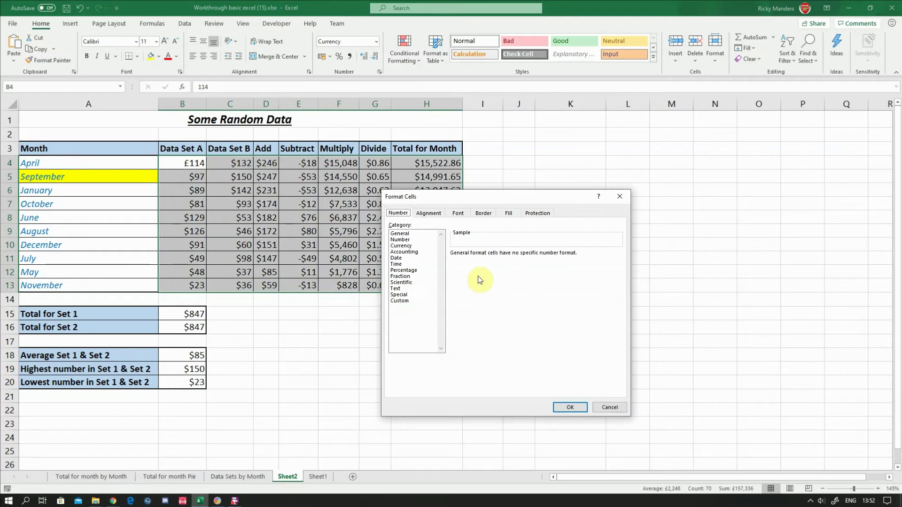
{"action": "left_click", "coordinate": [401, 245]}
{"action": "left_click", "coordinate": [541, 265]}
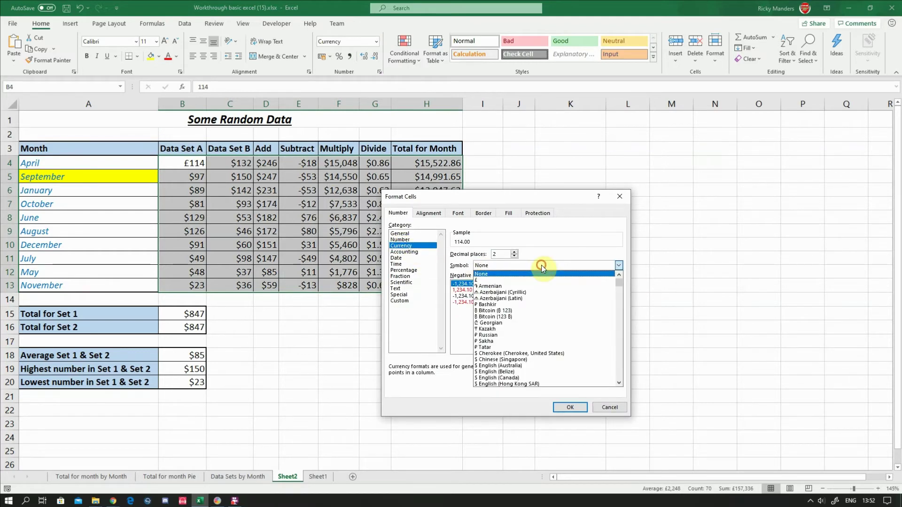
{"action": "left_click", "coordinate": [529, 280]}
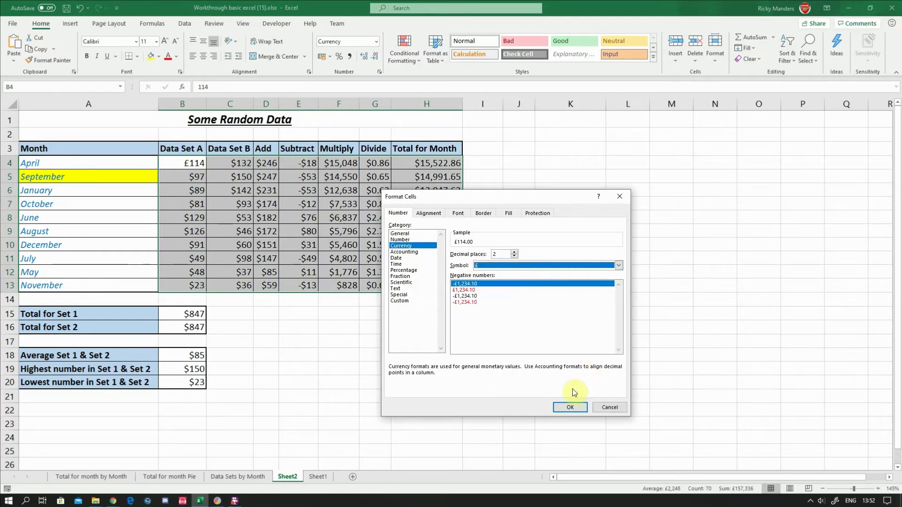
{"action": "left_click", "coordinate": [571, 407]}
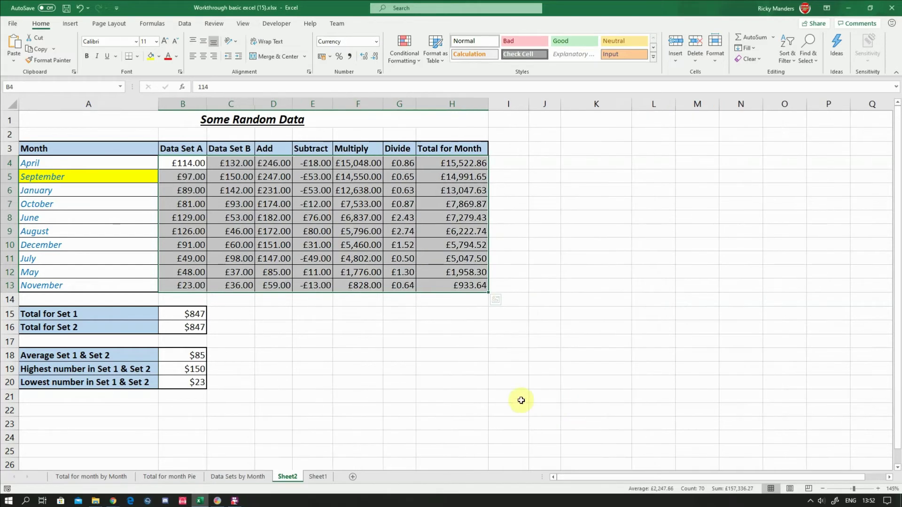
Apply Currency to the set totals in B15:B16 and the average, highest and lowest in B18:B20.
{"action": "left_click_drag", "start_coordinate": [201, 313], "coordinate": [199, 325]}
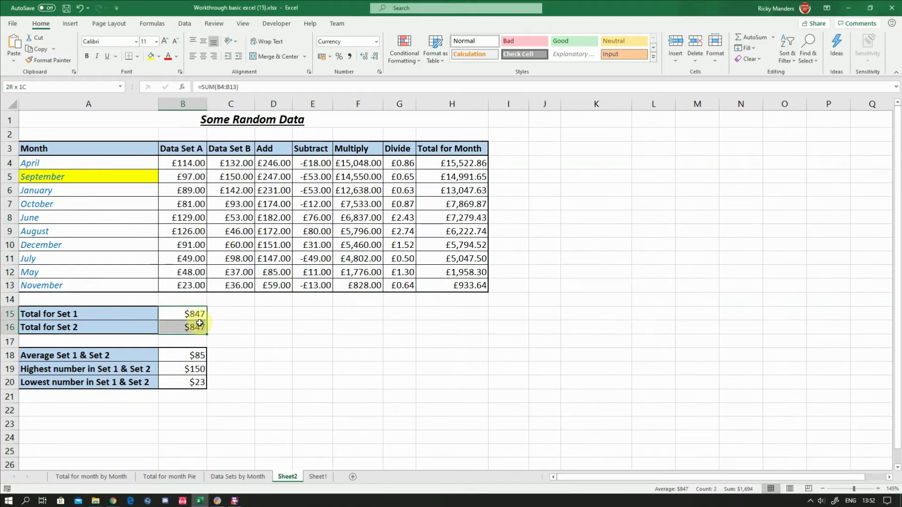
{"action": "left_click", "coordinate": [376, 41]}
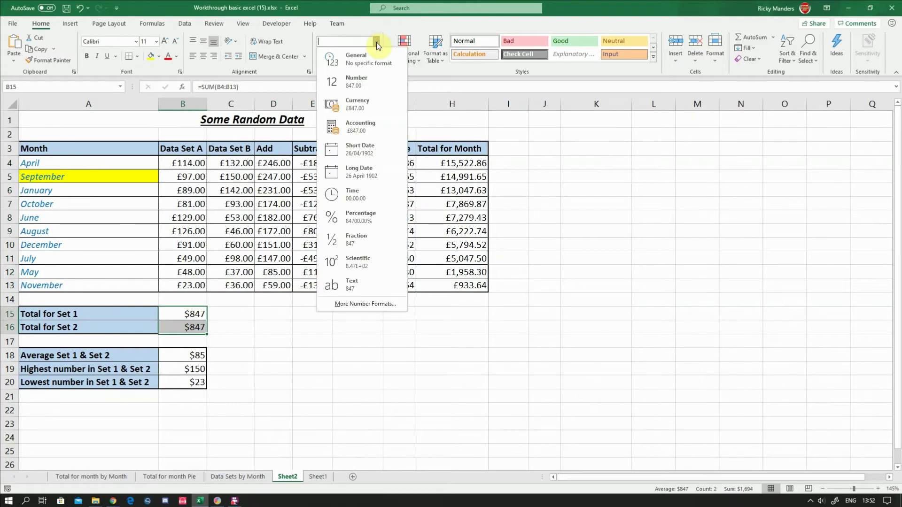
{"action": "left_click", "coordinate": [361, 108]}
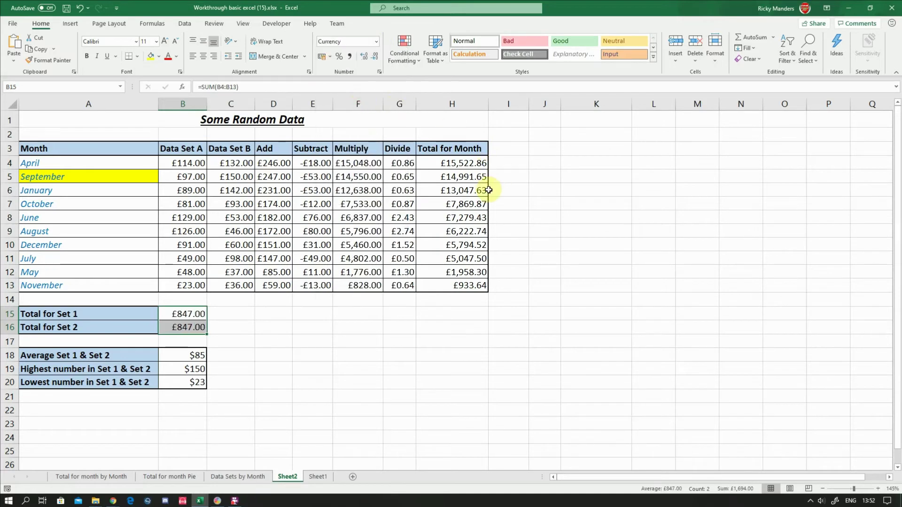
{"action": "left_click", "coordinate": [196, 355]}
{"action": "left_click_drag", "start_coordinate": [197, 355], "coordinate": [196, 381]}
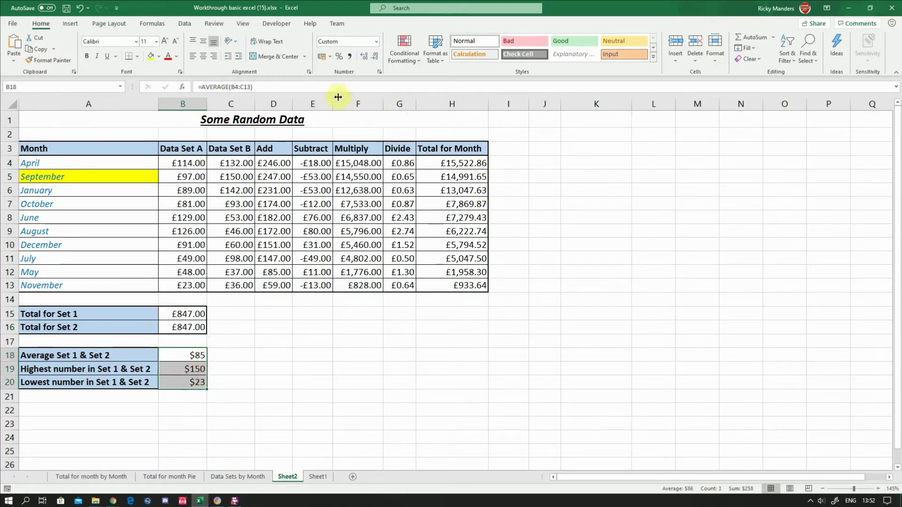
{"action": "left_click", "coordinate": [377, 44]}
{"action": "left_click", "coordinate": [358, 101]}
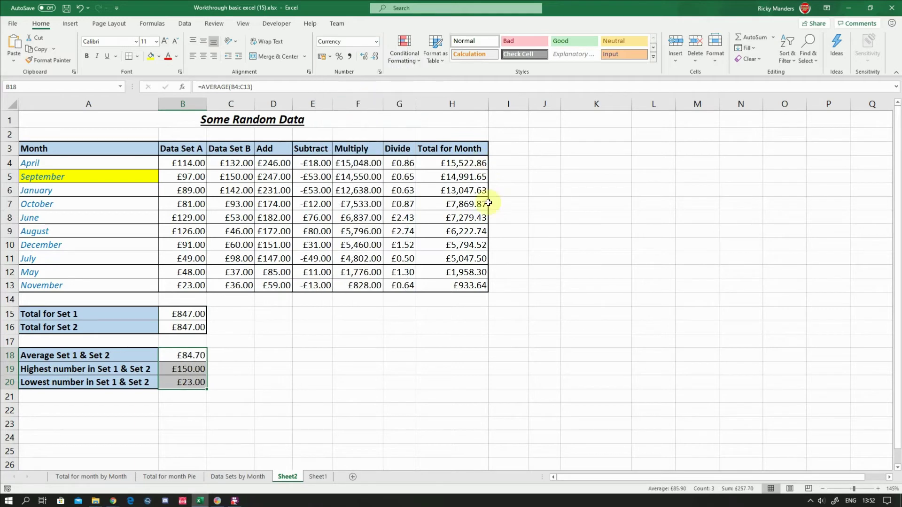
{"action": "left_click", "coordinate": [508, 307]}
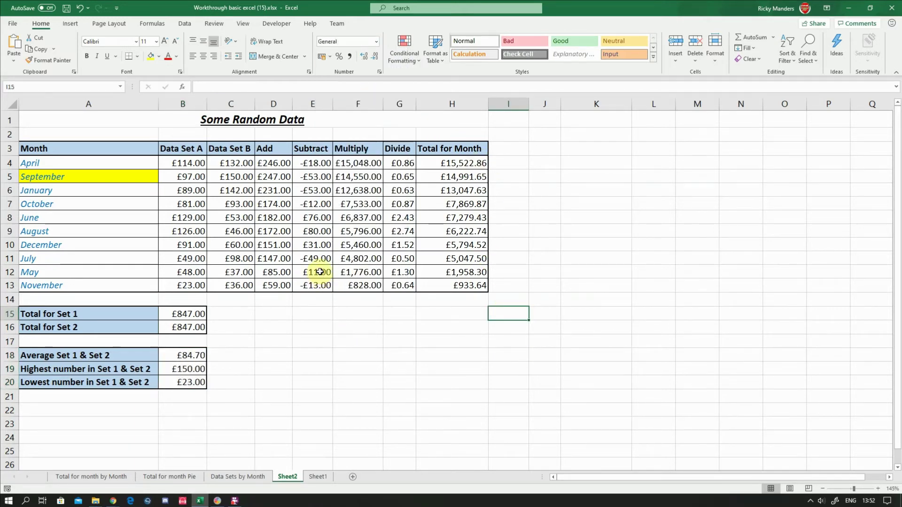
Rewrite D4's SUM(B4:C4) formula as =B4+C4, still giving £246.00.
{"action": "scroll", "coordinate": [319, 272], "scroll_direction": "up", "scroll_amount": 3}
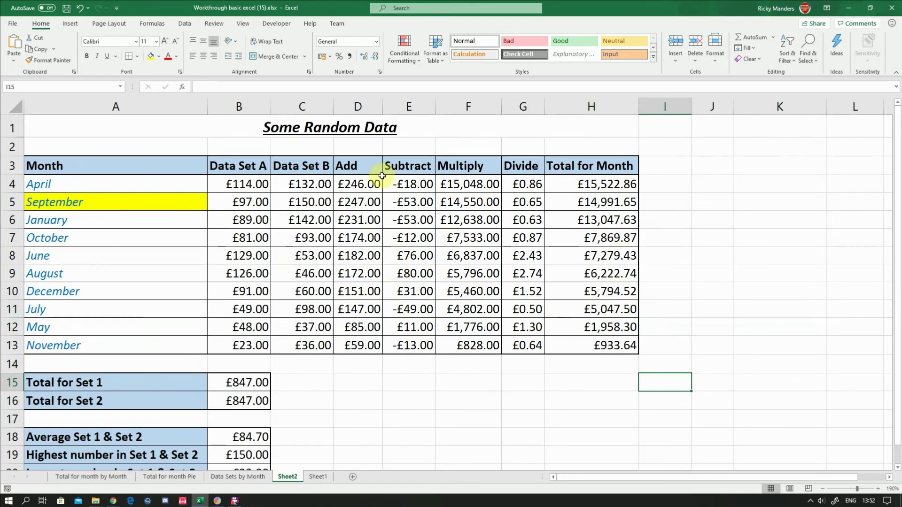
{"action": "left_click", "coordinate": [365, 184]}
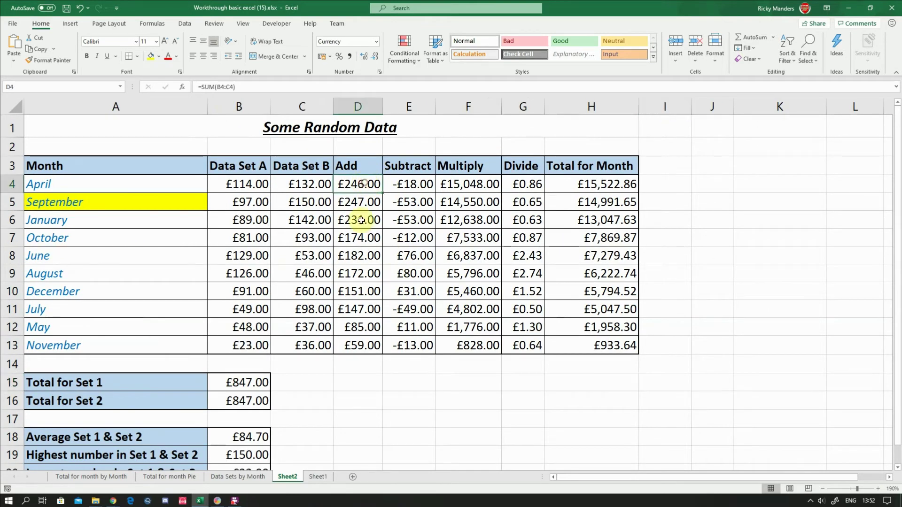
{"action": "double_click", "coordinate": [356, 184]}
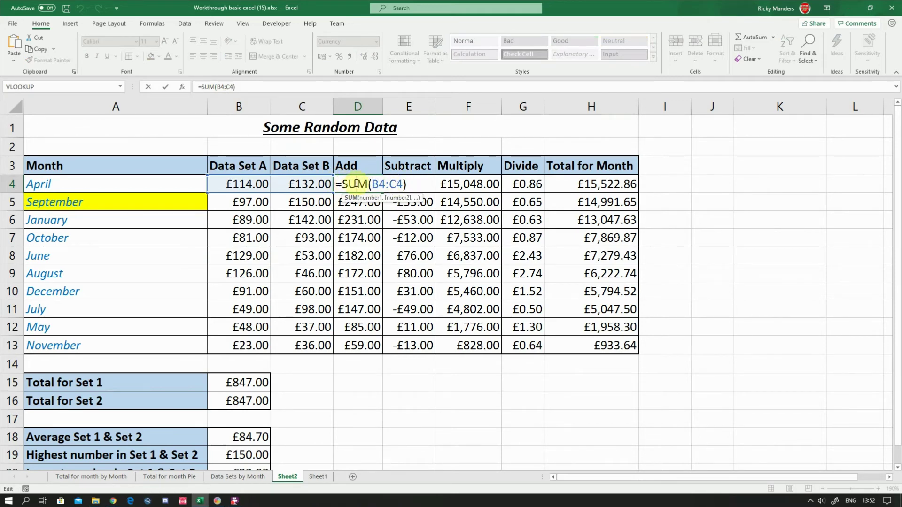
{"action": "key", "text": "Escape"}
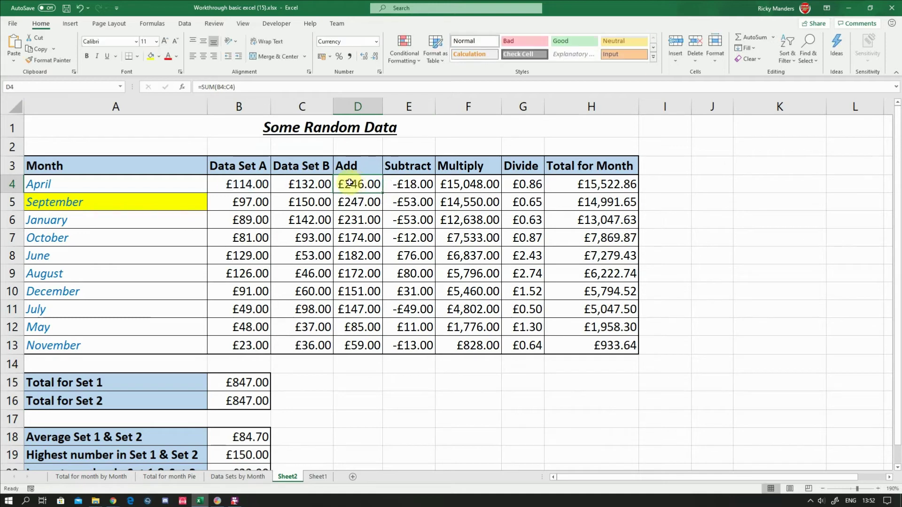
{"action": "double_click", "coordinate": [362, 183]}
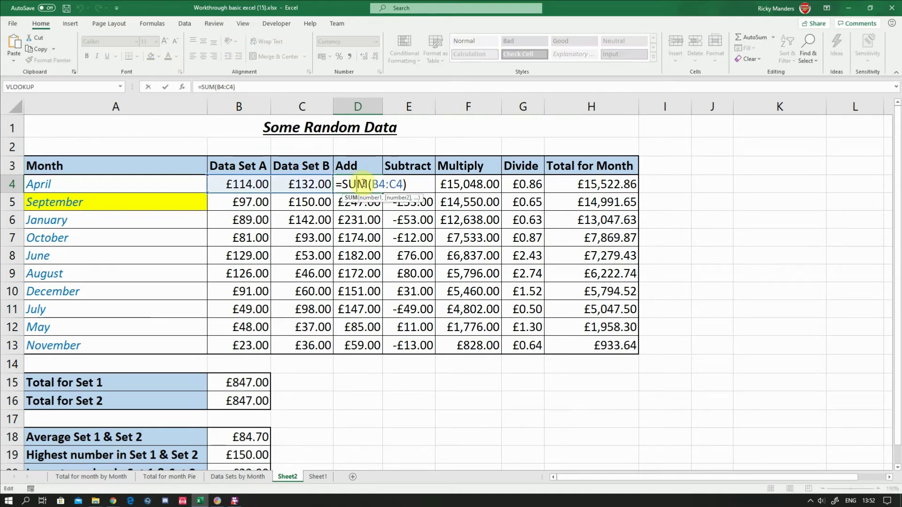
{"action": "left_click_drag", "start_coordinate": [374, 187], "coordinate": [402, 190]}
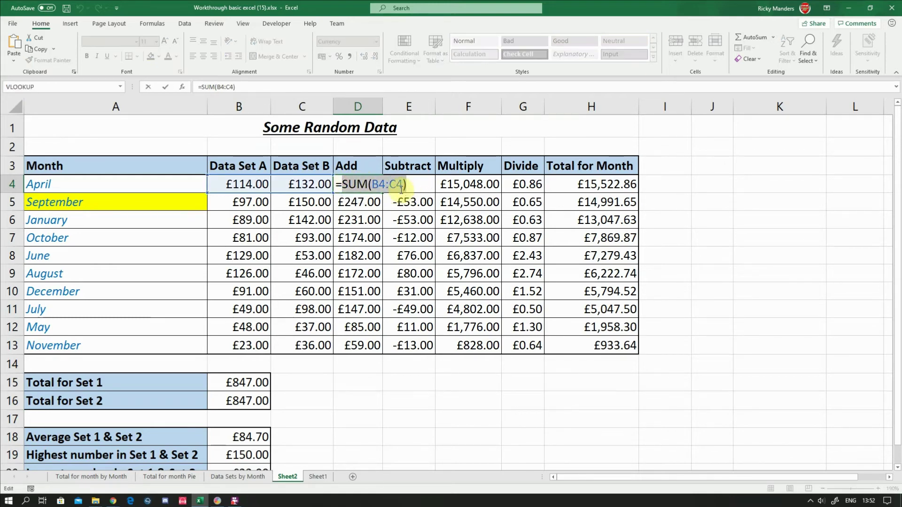
{"action": "key", "text": "BackSpace"}
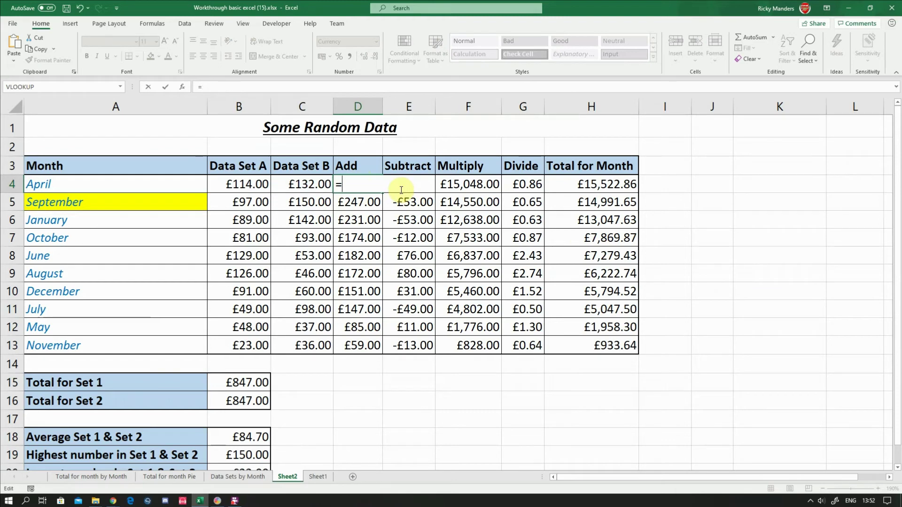
{"action": "left_click", "coordinate": [252, 184]}
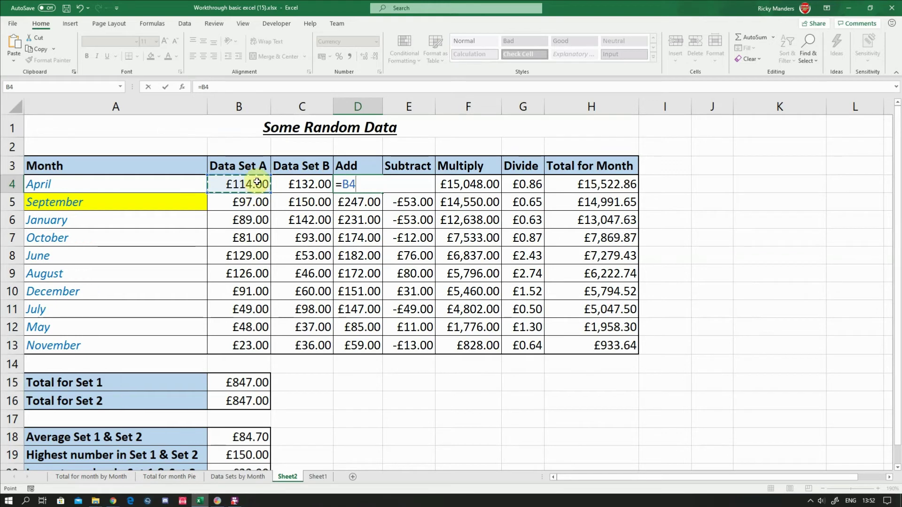
{"action": "type", "text": "+"}
{"action": "left_click", "coordinate": [288, 183]}
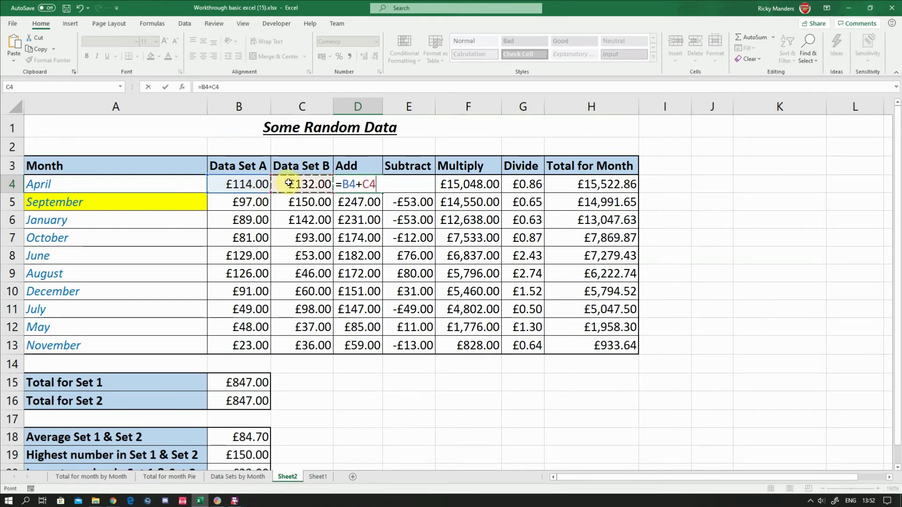
{"action": "key", "text": "Return"}
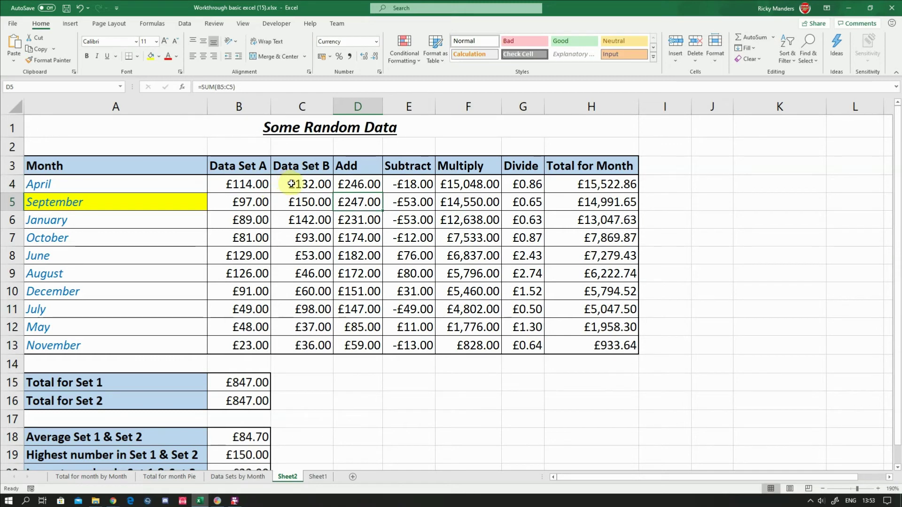
{"action": "left_click", "coordinate": [598, 183]}
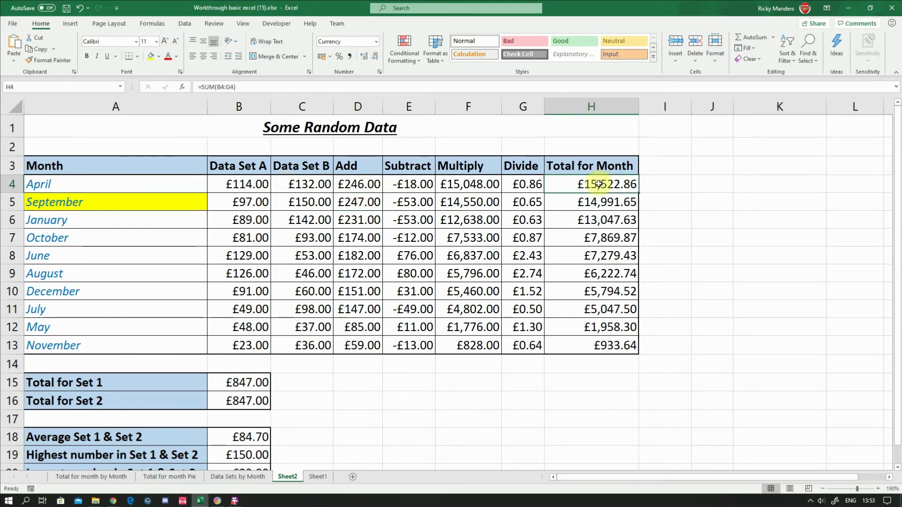
Confirm H4's total, then rewrite E4 as =B4-C4 without SUM, showing -£18.00.
{"action": "double_click", "coordinate": [598, 183]}
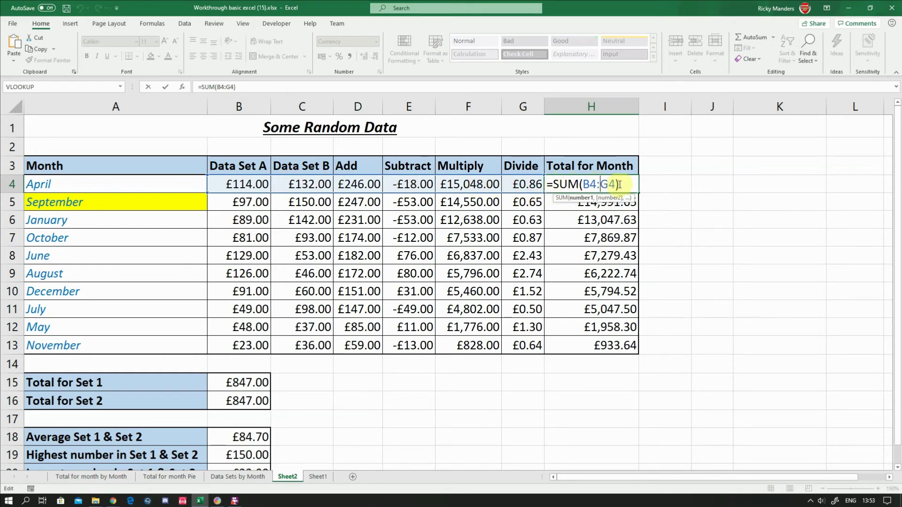
{"action": "key", "text": "Return"}
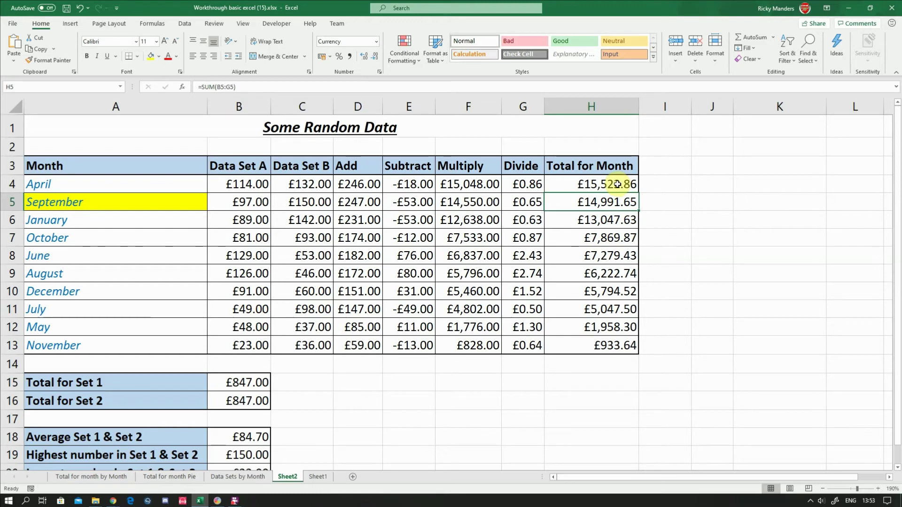
{"action": "left_click", "coordinate": [403, 183]}
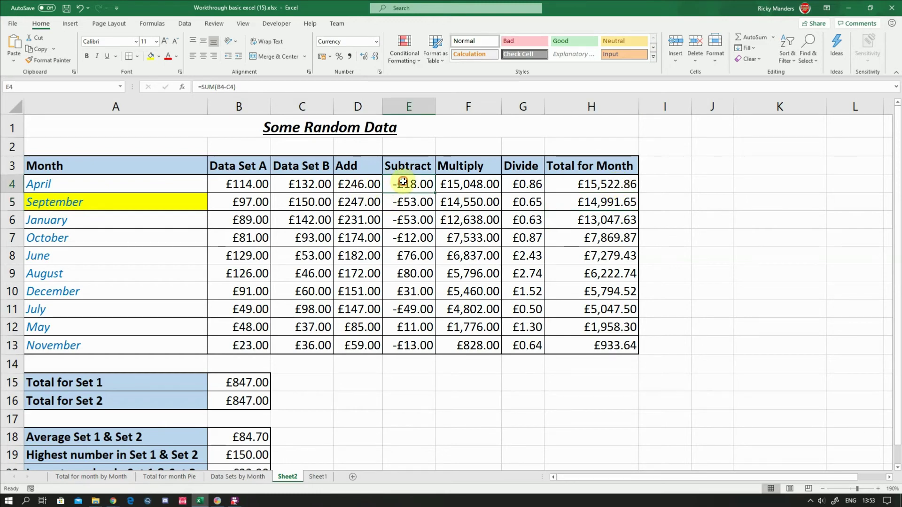
{"action": "double_click", "coordinate": [402, 183]}
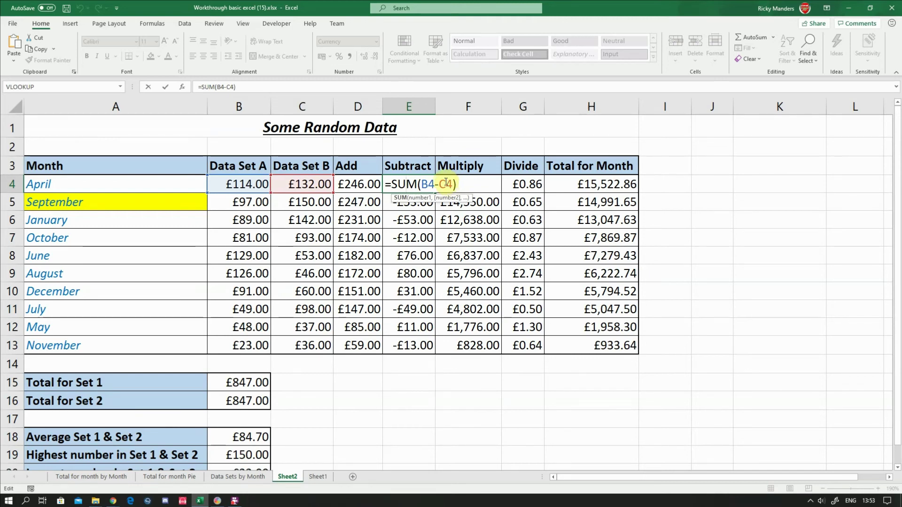
{"action": "left_click_drag", "start_coordinate": [391, 184], "coordinate": [419, 185]}
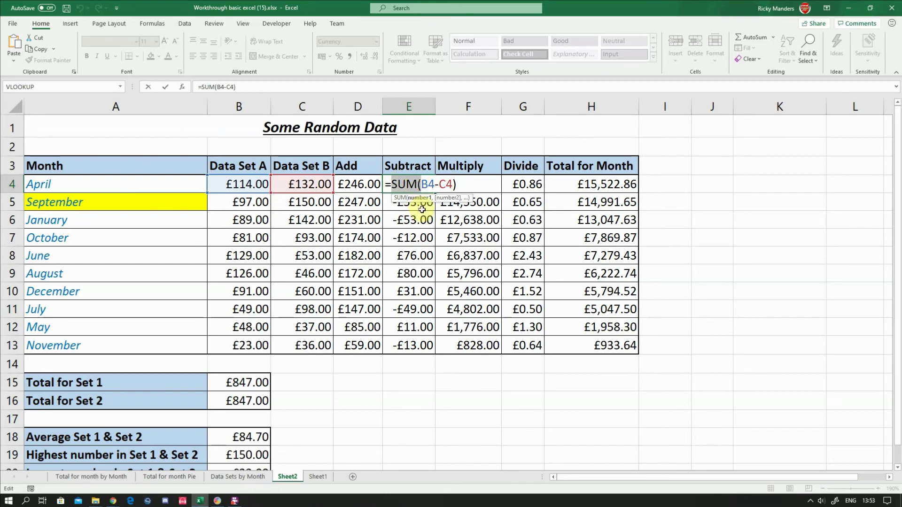
{"action": "key", "text": "BackSpace"}
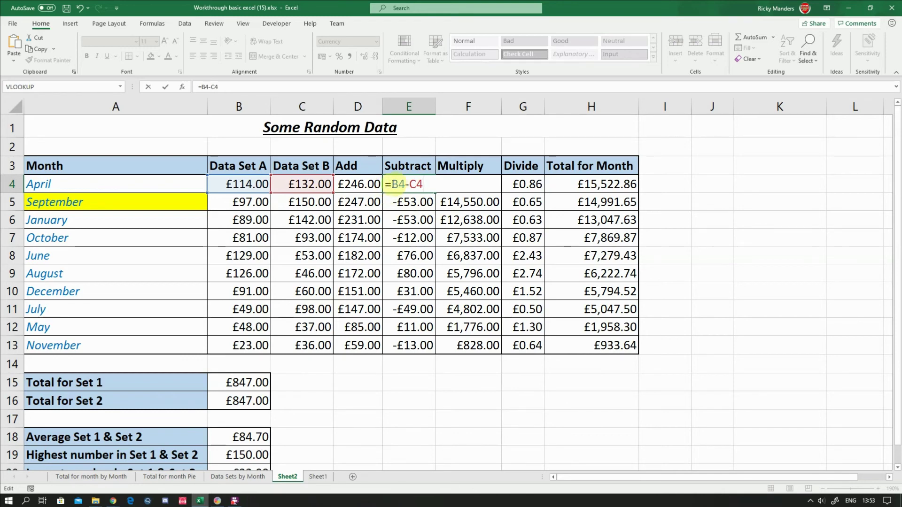
{"action": "left_click_drag", "start_coordinate": [393, 184], "coordinate": [408, 185]}
{"action": "left_click", "coordinate": [413, 185]}
{"action": "key", "text": "Return"}
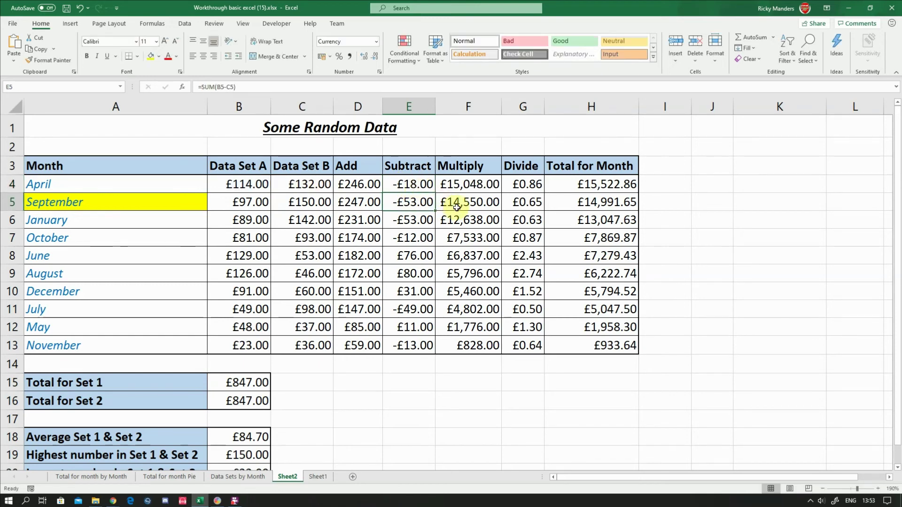
Strip the SUM wrapper from F4 so it reads =B4*C4.
{"action": "left_click", "coordinate": [475, 181]}
{"action": "double_click", "coordinate": [458, 183]}
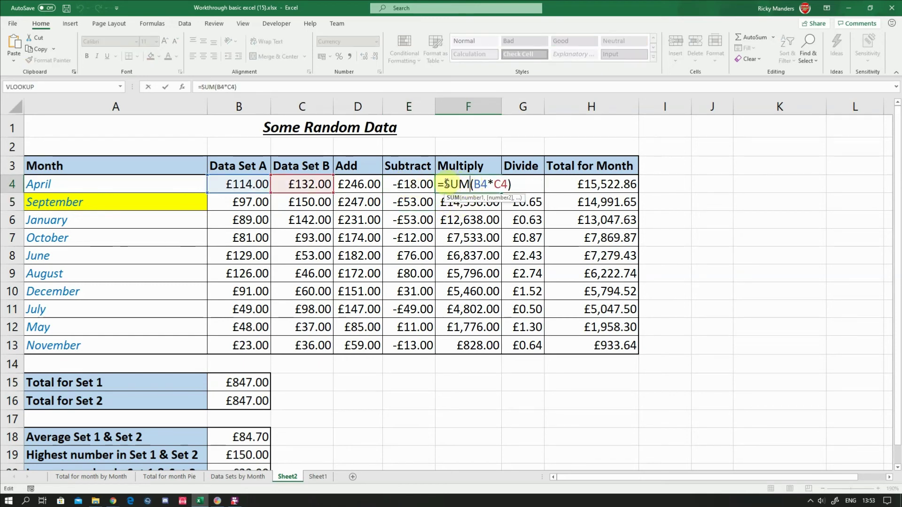
{"action": "left_click_drag", "start_coordinate": [446, 183], "coordinate": [472, 184]}
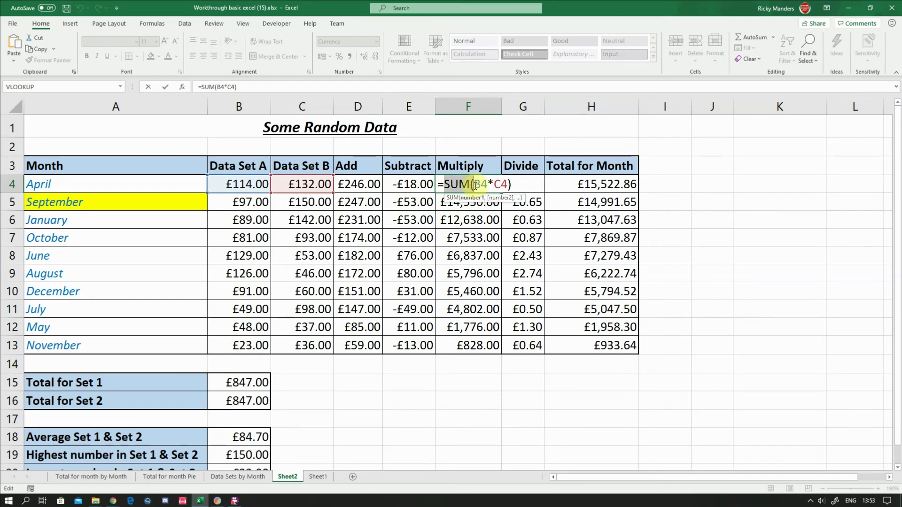
{"action": "key", "text": "BackSpace"}
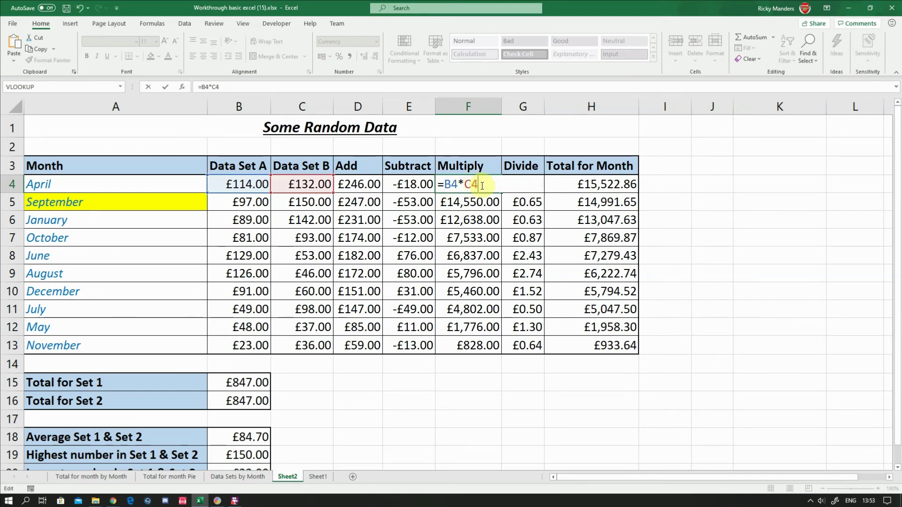
{"action": "key", "text": "Return"}
Strip SUM and the leftover bracket from G4 so it reads =B4/C4, still £0.86.
{"action": "left_click", "coordinate": [520, 183]}
{"action": "double_click", "coordinate": [512, 184]}
{"action": "left_click_drag", "start_coordinate": [512, 185], "coordinate": [539, 185]}
{"action": "key", "text": "Delete"}
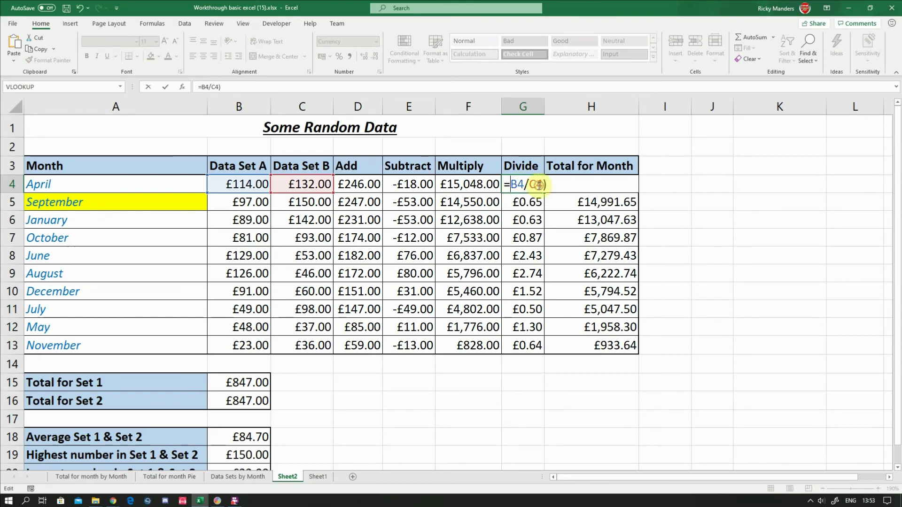
{"action": "left_click", "coordinate": [546, 185]}
{"action": "key", "text": "BackSpace"}
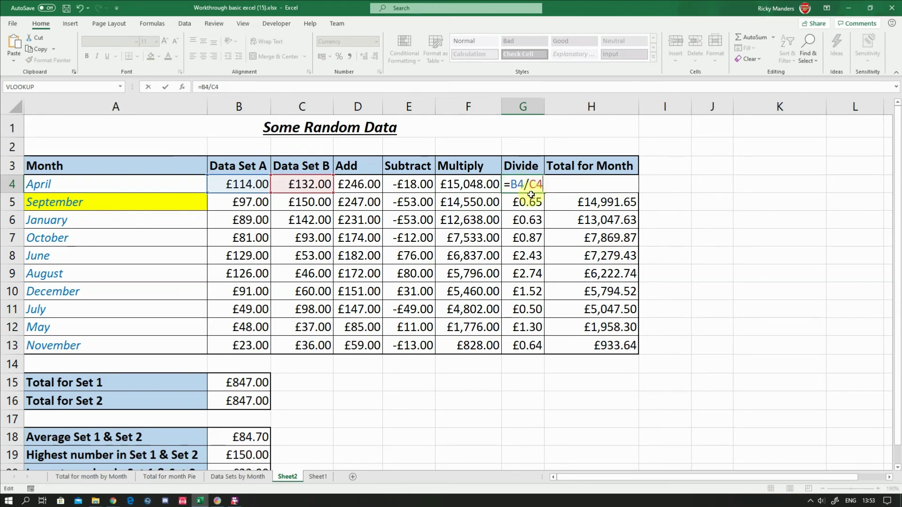
{"action": "key", "text": "Return"}
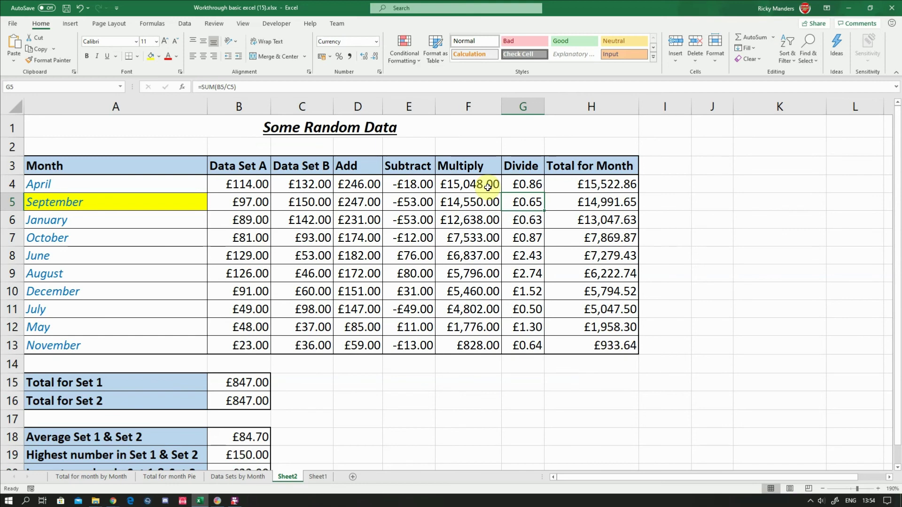
Fill April's four simple formulas in D4:G4 down through row 13.
{"action": "left_click_drag", "start_coordinate": [234, 185], "coordinate": [349, 182]}
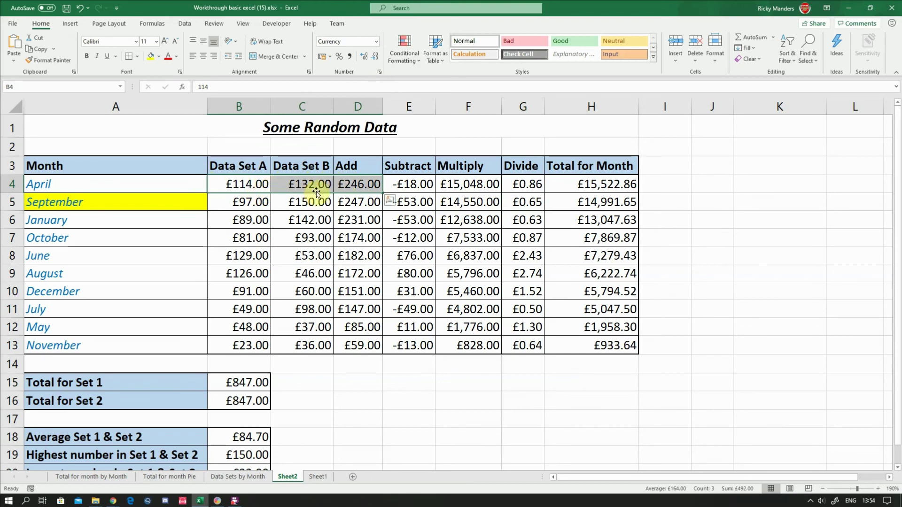
{"action": "left_click", "coordinate": [287, 183]}
{"action": "left_click", "coordinate": [258, 182]}
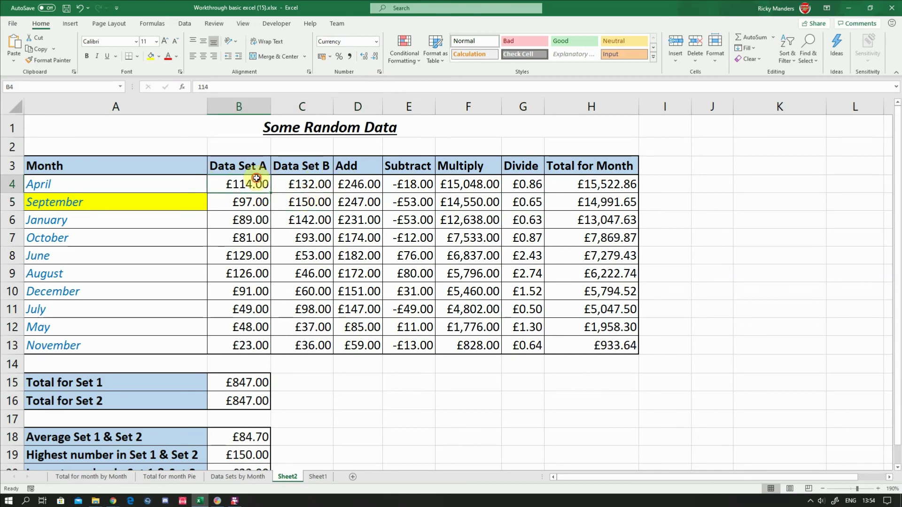
{"action": "left_click", "coordinate": [524, 183]}
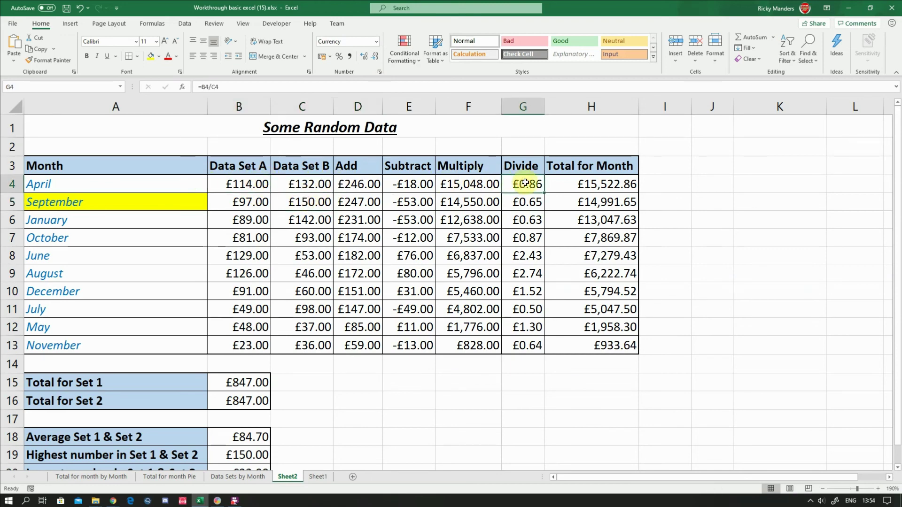
{"action": "left_click_drag", "start_coordinate": [240, 184], "coordinate": [541, 348]}
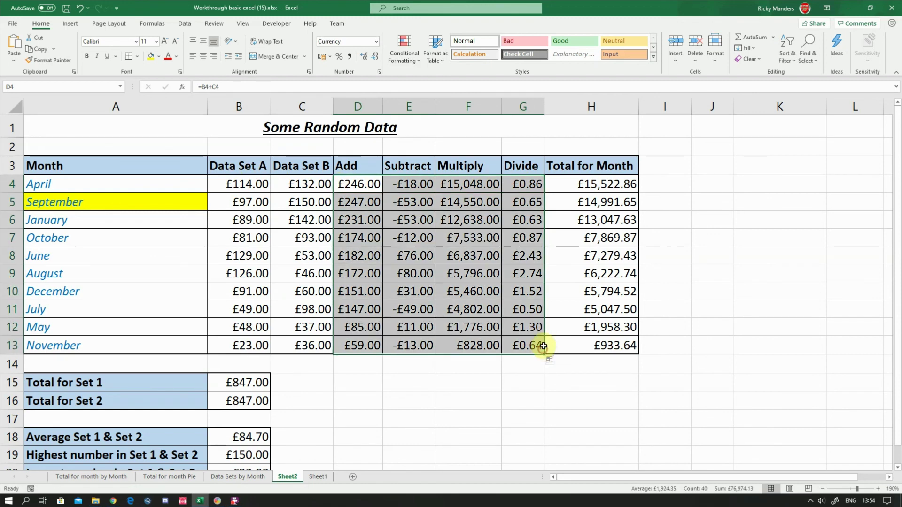
Check the filled formulas in G12, H13, H12 and D8, such as =B8+C8.
{"action": "left_click", "coordinate": [513, 324]}
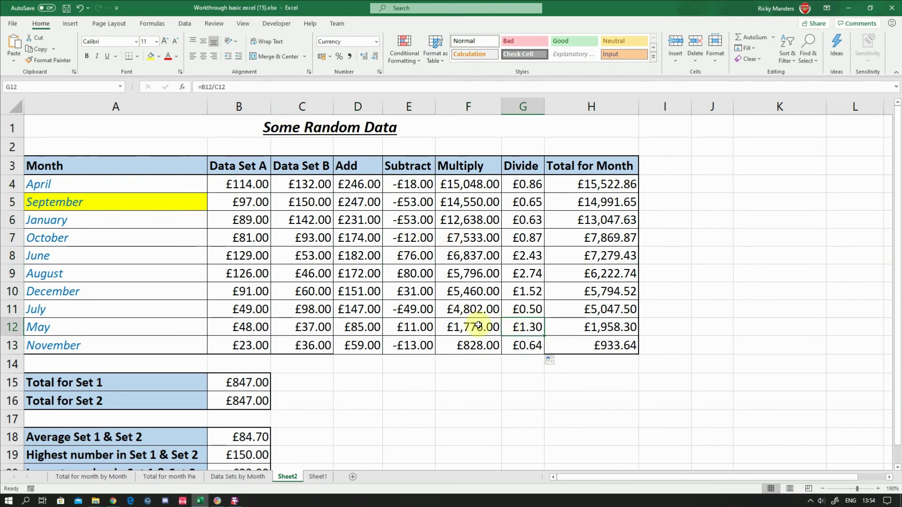
{"action": "left_click", "coordinate": [599, 347]}
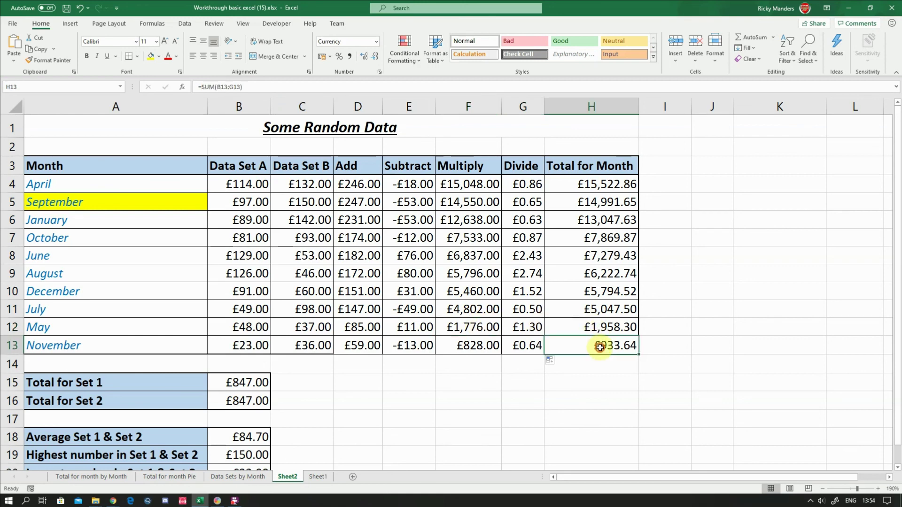
{"action": "left_click", "coordinate": [606, 328]}
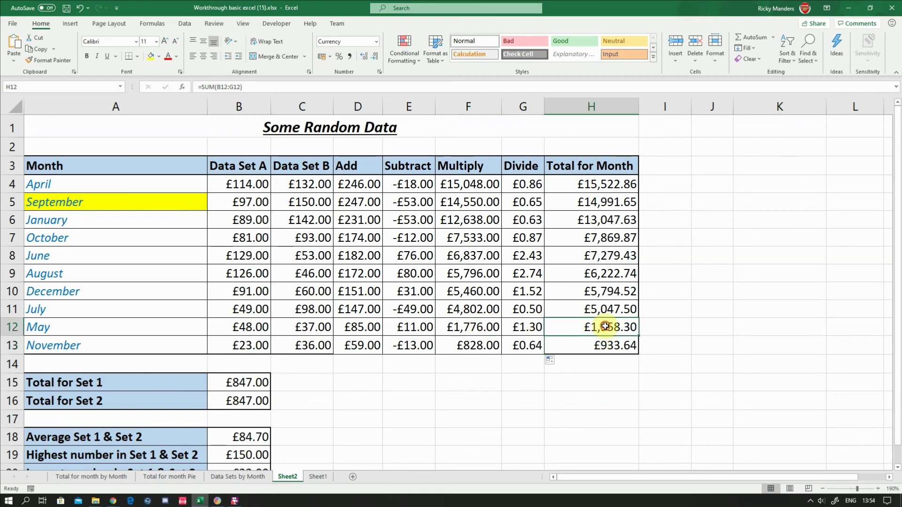
{"action": "left_click", "coordinate": [468, 382]}
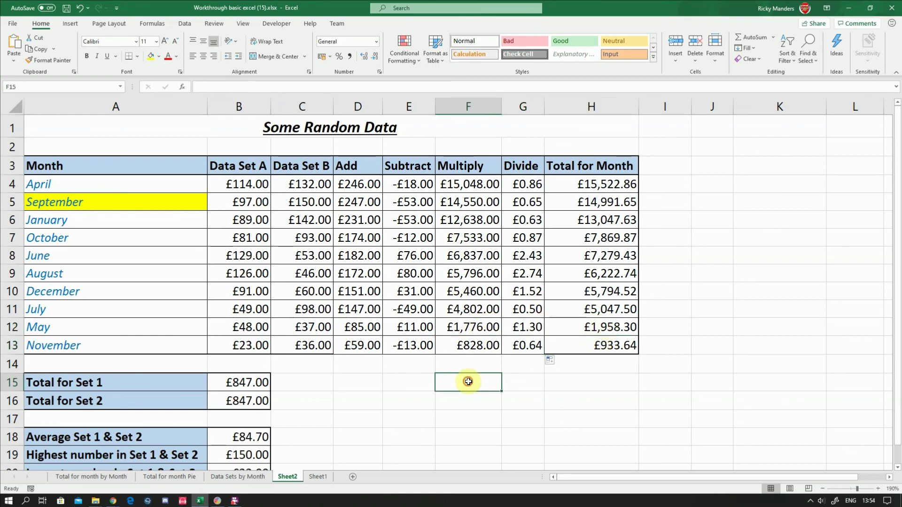
{"action": "left_click", "coordinate": [367, 256]}
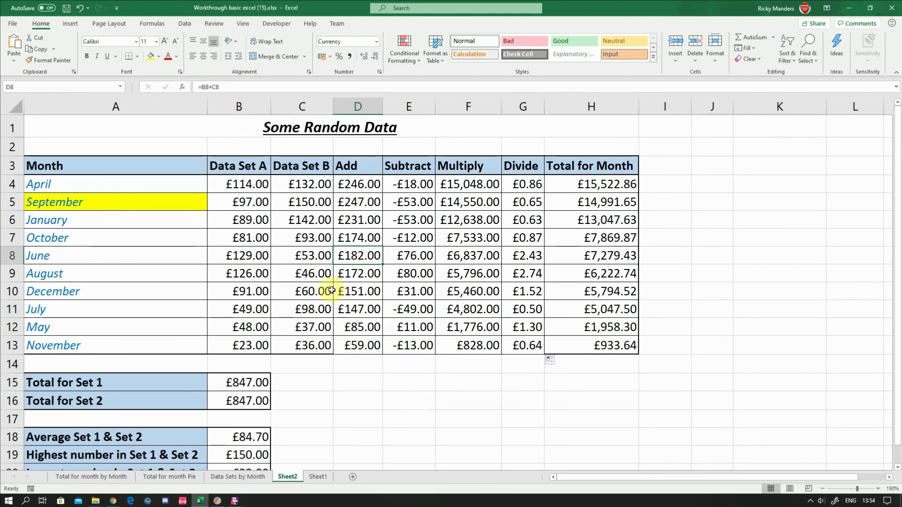